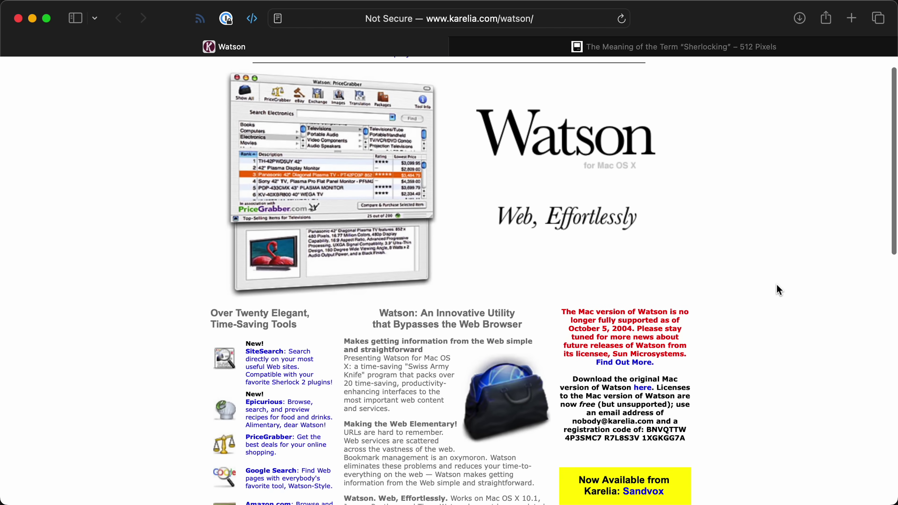
- Read through the Watson and Sherlocking articles, then close the 512 Pixels article tab
scroll(777, 289, "down", 3)
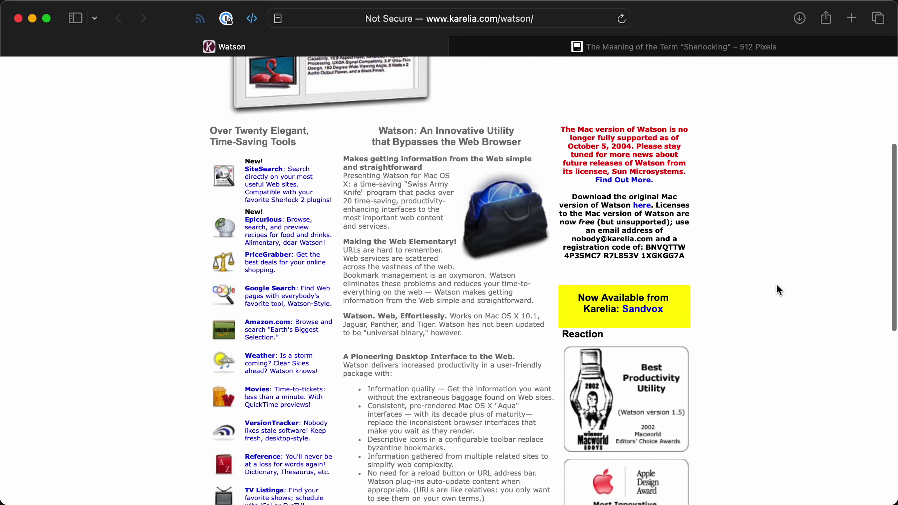
key("ctrl+Tab")
scroll(780, 289, "down", 3)
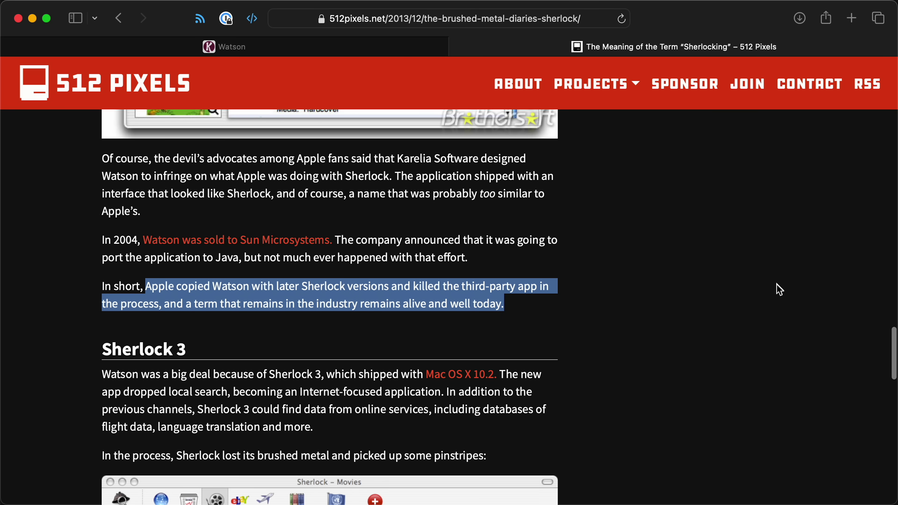
scroll(779, 289, "down", 1)
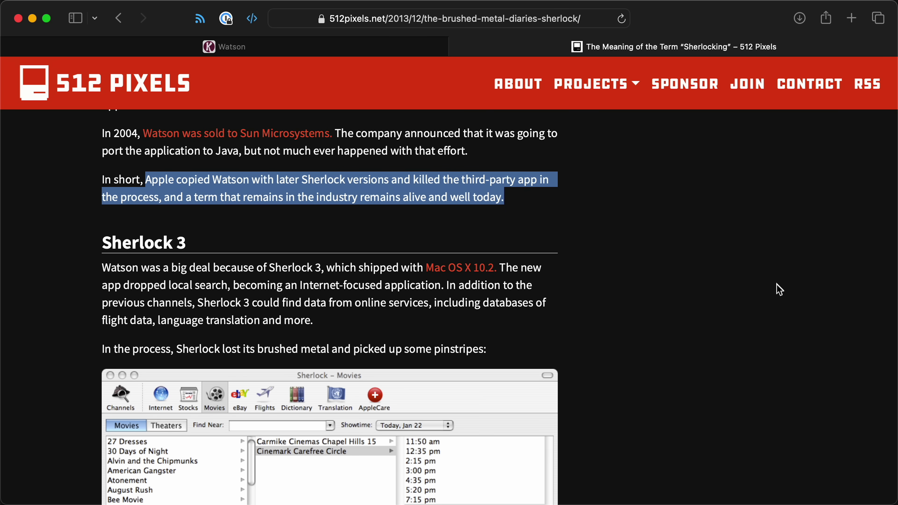
key("super+w")
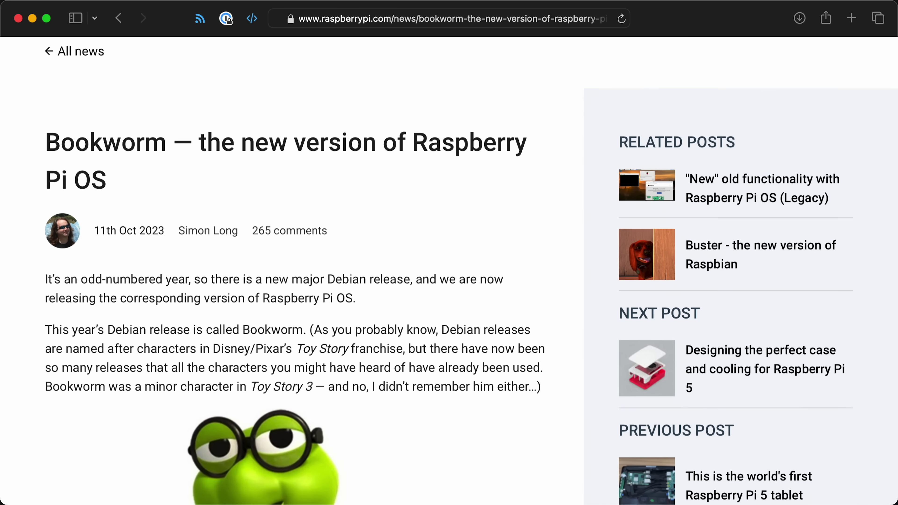
- Highlight the Bookworm article's first Wayland-section sentence about moving from X11 to Wayland
scroll(450, 270, "down", 7)
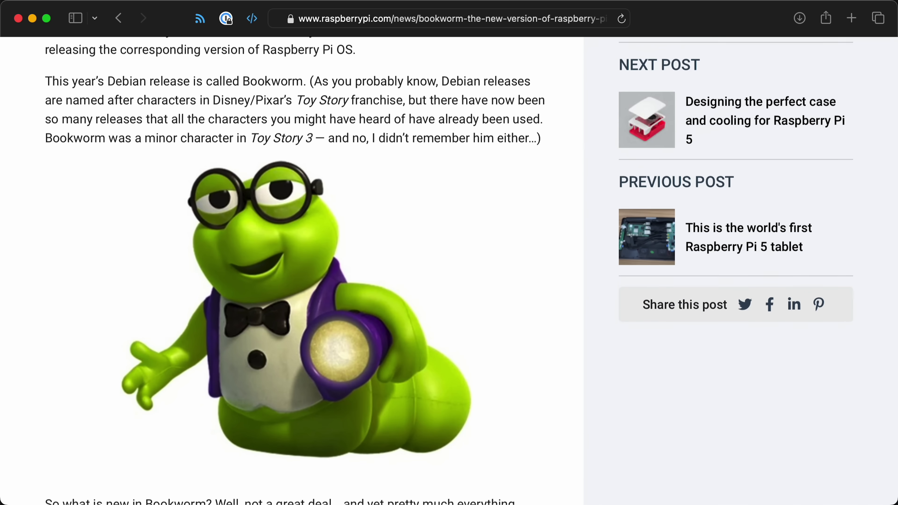
scroll(450, 270, "down", 2)
left_click_drag(45, 143, 132, 150)
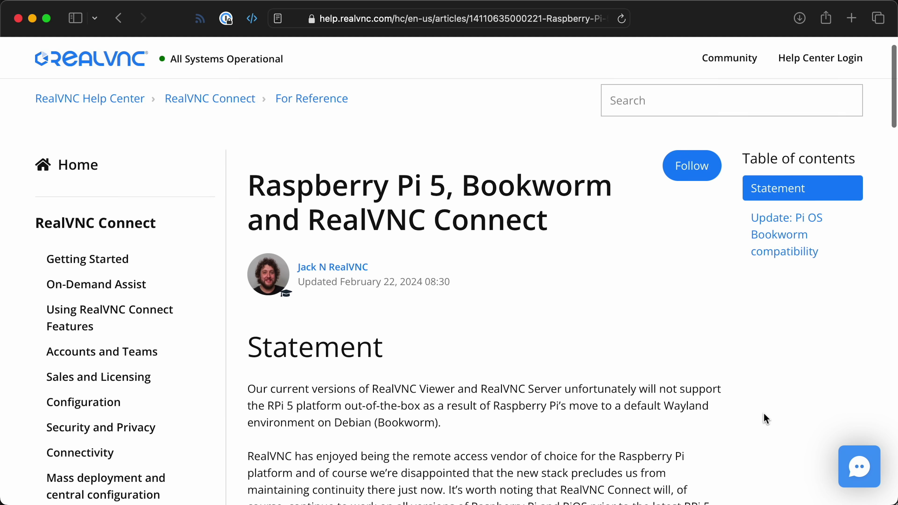
- Read down RealVNC's Statement and its Bookworm compatibility update for Raspberry Pi 5
scroll(764, 413, "down", 3)
scroll(764, 414, "down", 10)
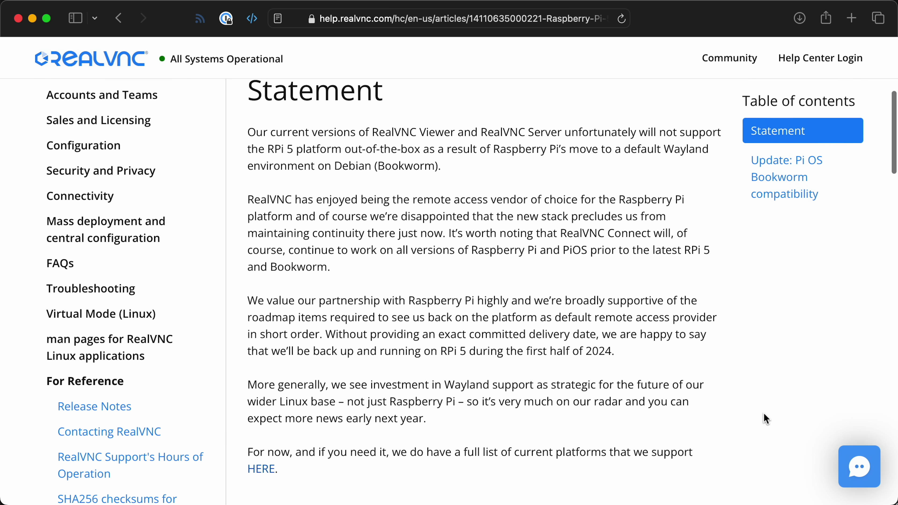
scroll(764, 414, "down", 5)
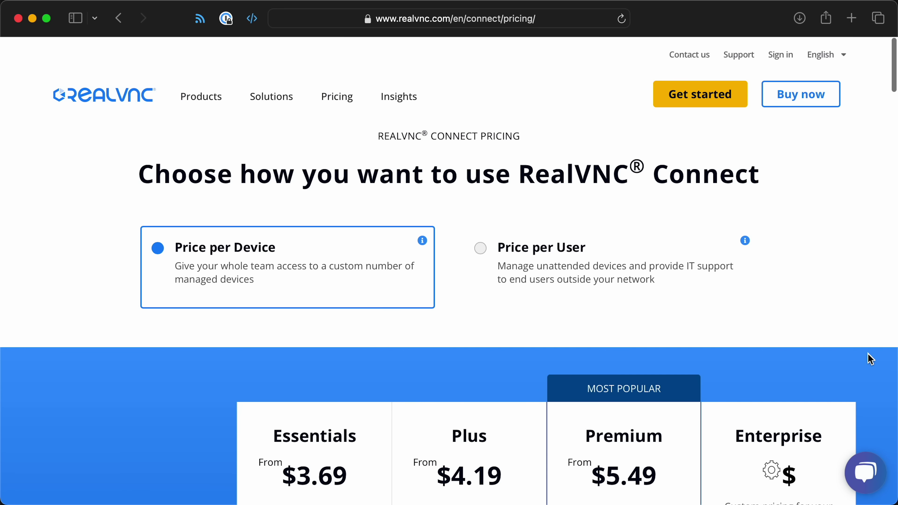
- Scroll through the RealVNC Connect pricing page's plan feature comparison table
scroll(868, 353, "down", 8)
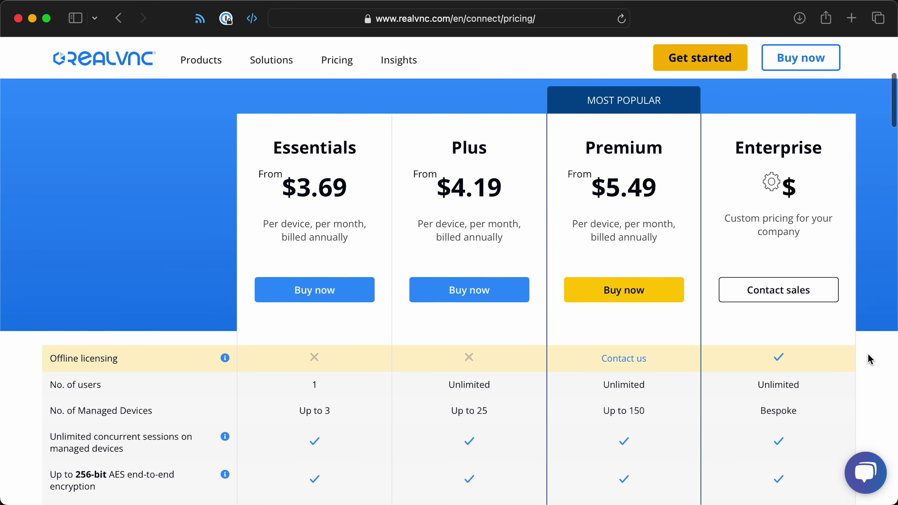
scroll(868, 354, "down", 3)
scroll(868, 354, "down", 4)
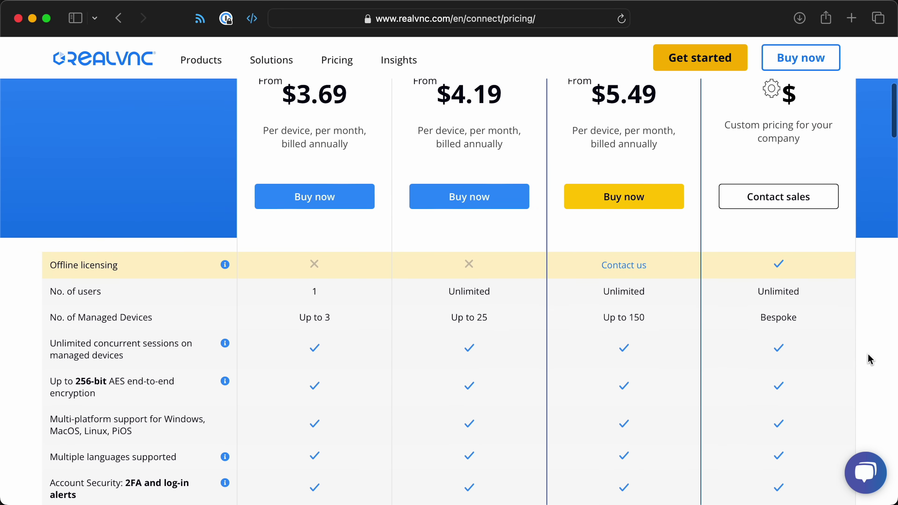
scroll(870, 359, "down", 4)
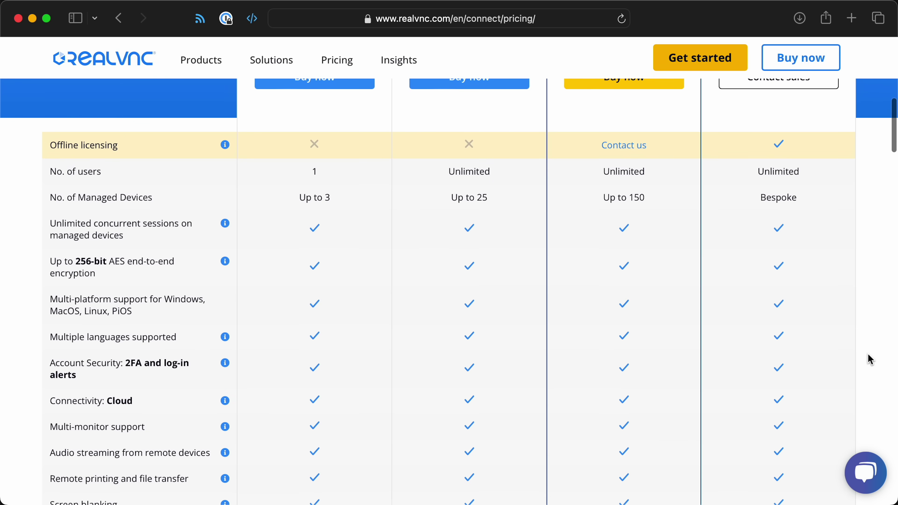
scroll(868, 354, "down", 4)
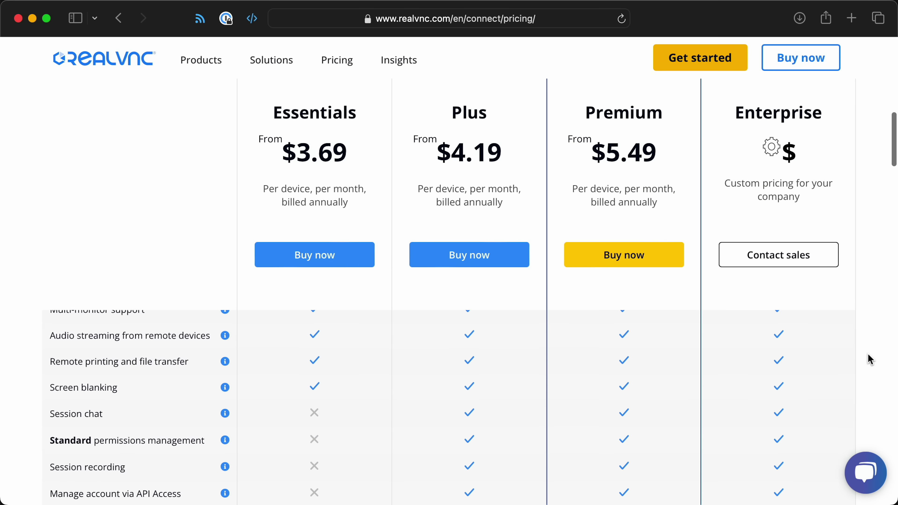
scroll(868, 354, "down", 3)
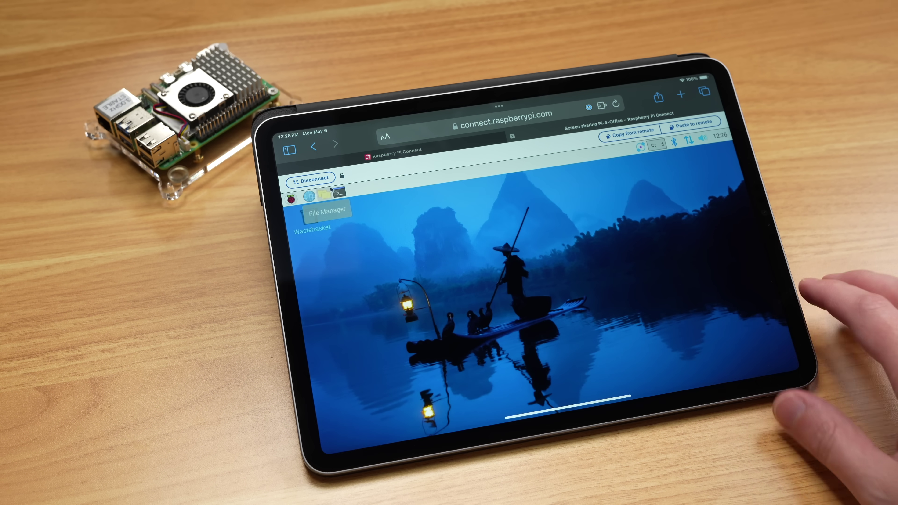
- Open a terminal from the Pi-4-Office taskbar on the iPad, then close it again
left_click(339, 195)
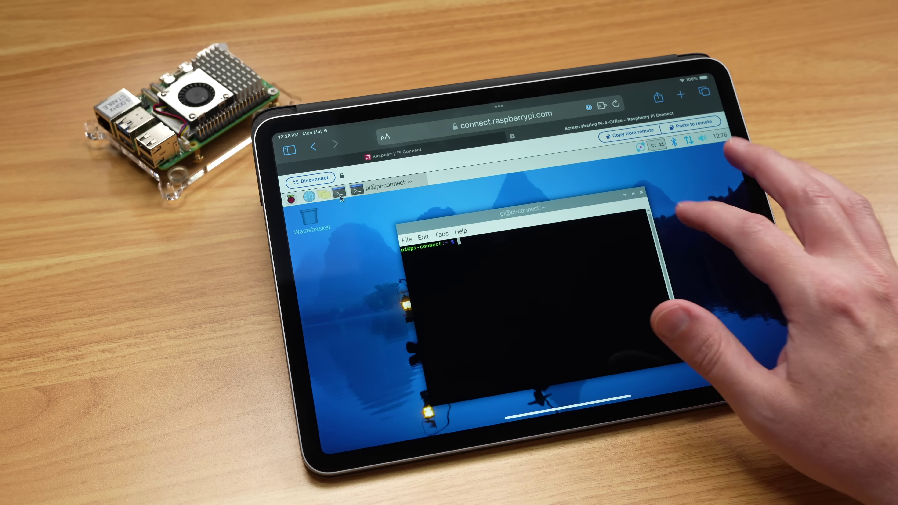
left_click(641, 192)
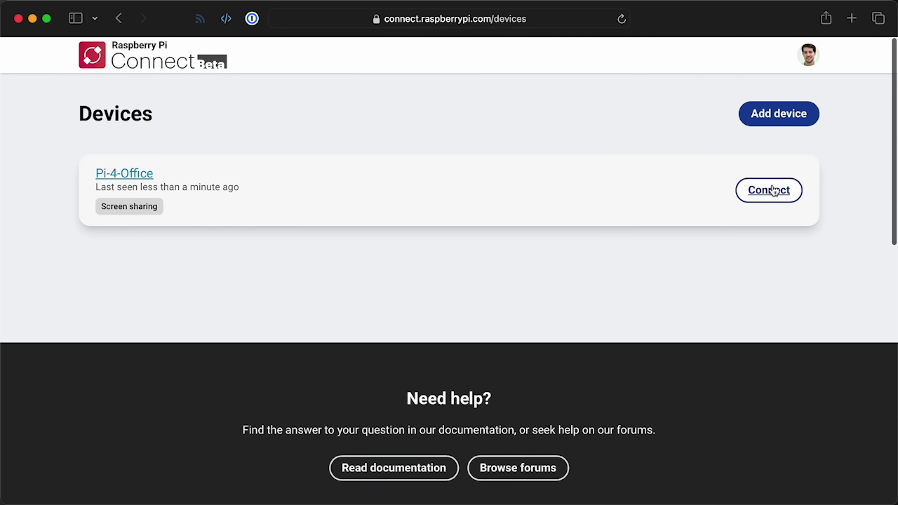
- Connect to Pi-4-Office and open a terminal, closing and reopening it from the iPad
left_click(776, 193)
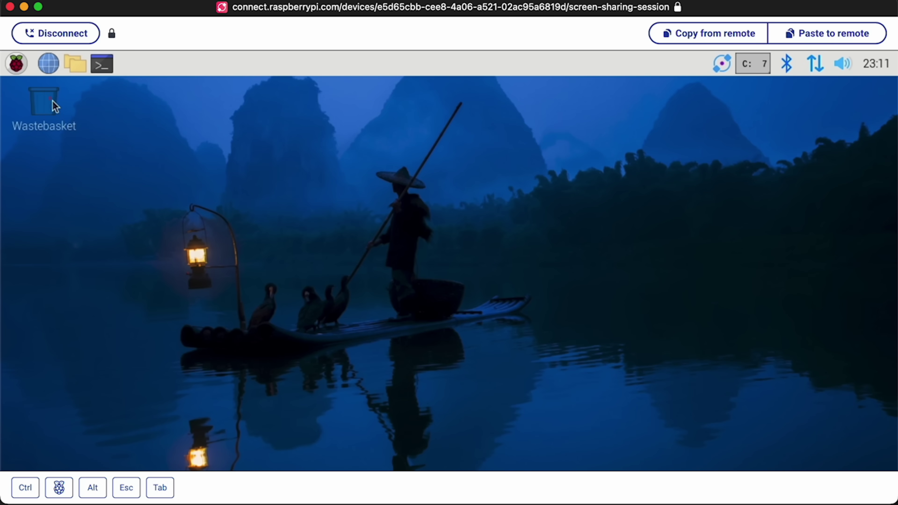
left_click(101, 65)
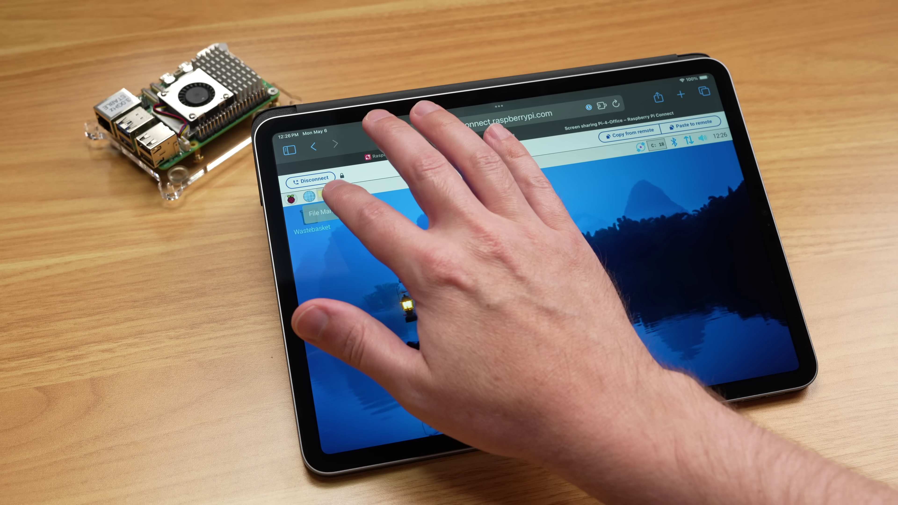
left_click(339, 194)
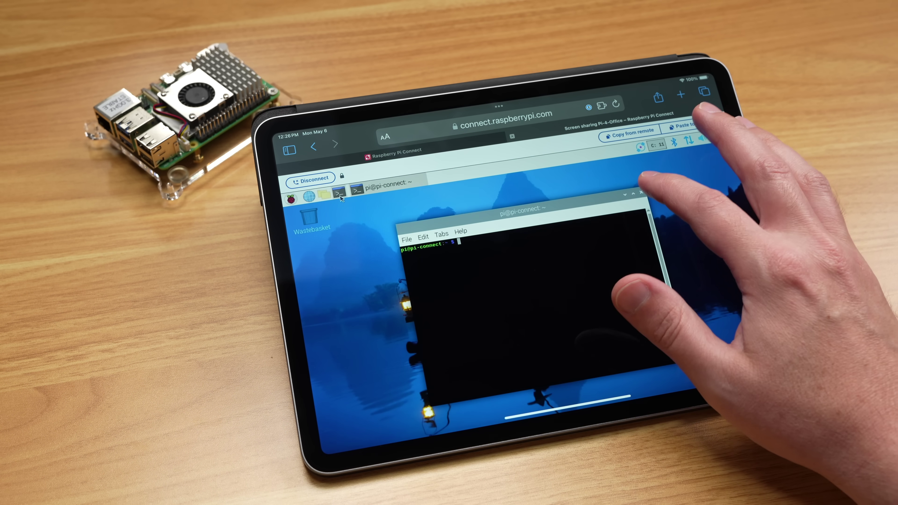
left_click(641, 193)
left_click(345, 196)
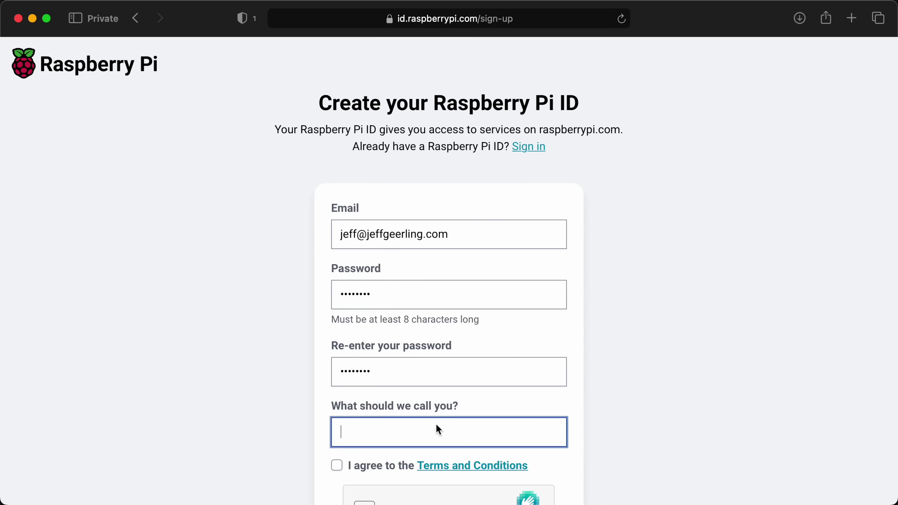
- Enter the display name in 'What should we call you?' and scroll down the sign-up form
type("Ishmael")
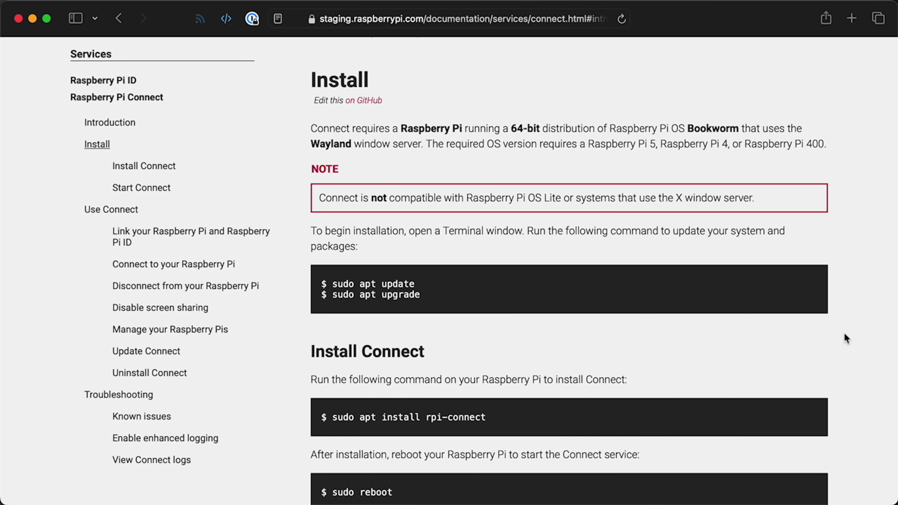
scroll(844, 334, "down", 10)
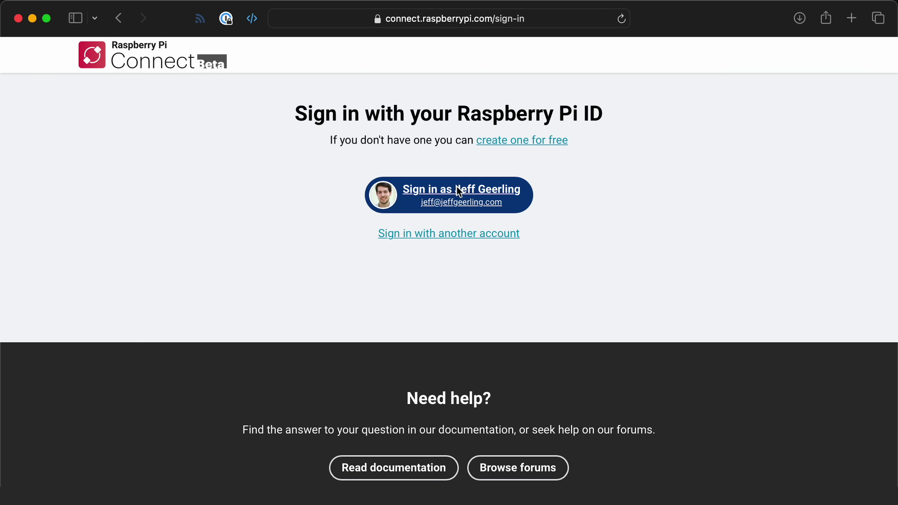
- Sign in to Raspberry Pi Connect with the existing Raspberry Pi ID account
left_click(459, 191)
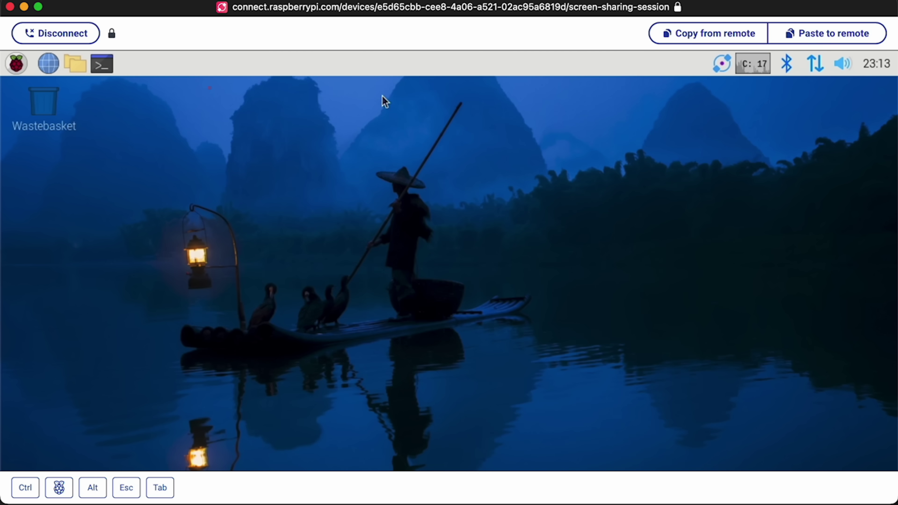
- Open a Pi terminal and paste the copied line 'sending some text to the pi' into it
key("ctrl+alt+t")
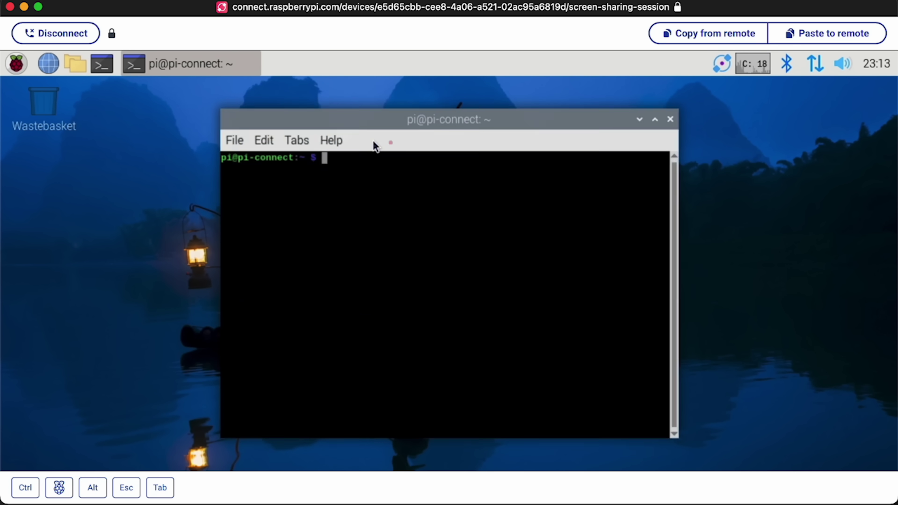
mouse_move(406, 123)
left_mouse_down()
mouse_move(492, 124)
mouse_move(334, 155)
mouse_move(346, 127)
mouse_move(328, 118)
mouse_move(394, 116)
left_mouse_up()
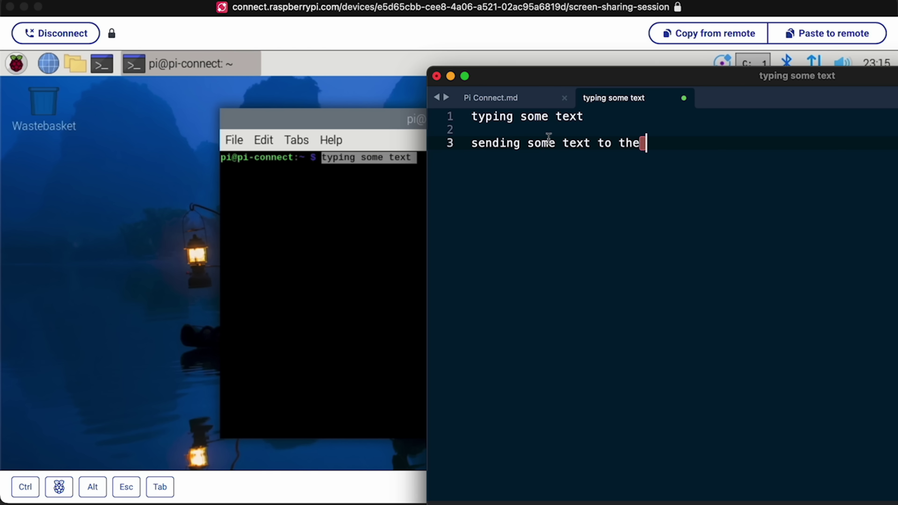
key("shift+super+Left")
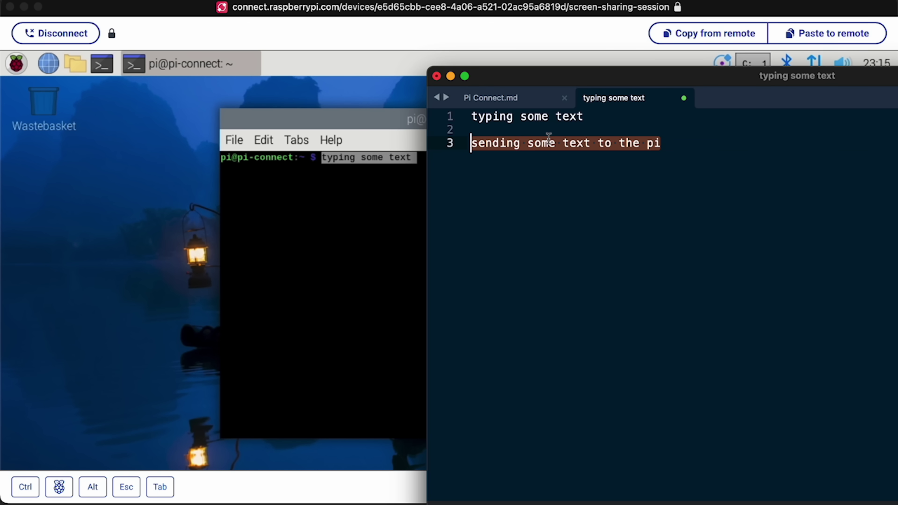
right_click(521, 148)
left_click(543, 249)
left_click(353, 195)
key("ctrl+c")
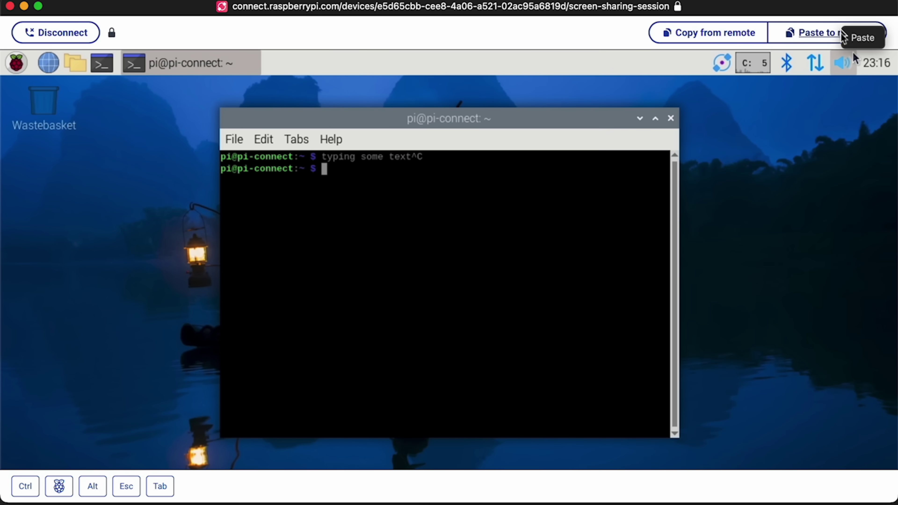
left_click(860, 38)
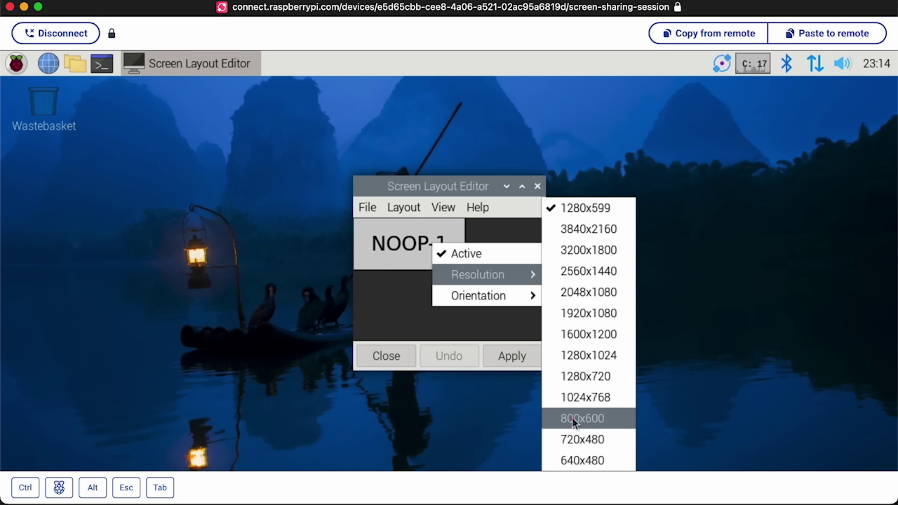
- Choose 800x600 in Screen Layout Editor, apply it, and confirm keeping it
left_click(572, 418)
left_click(513, 355)
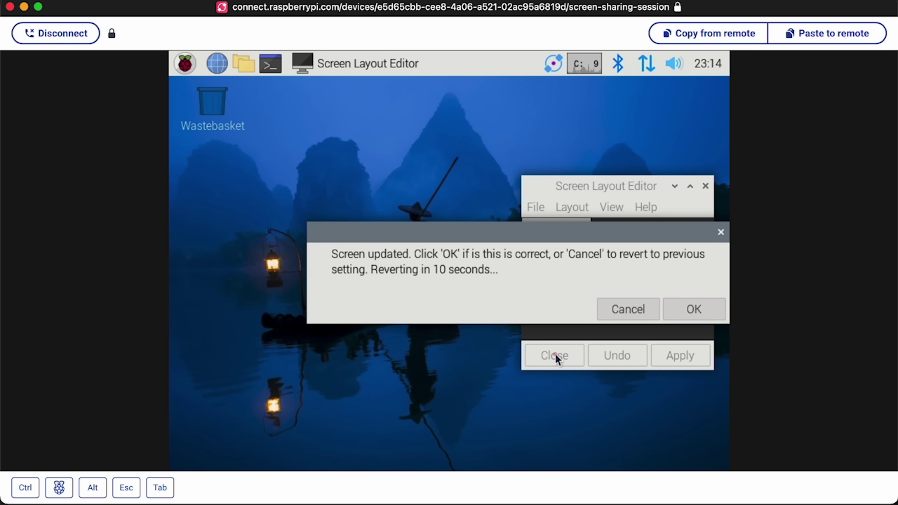
left_click(689, 306)
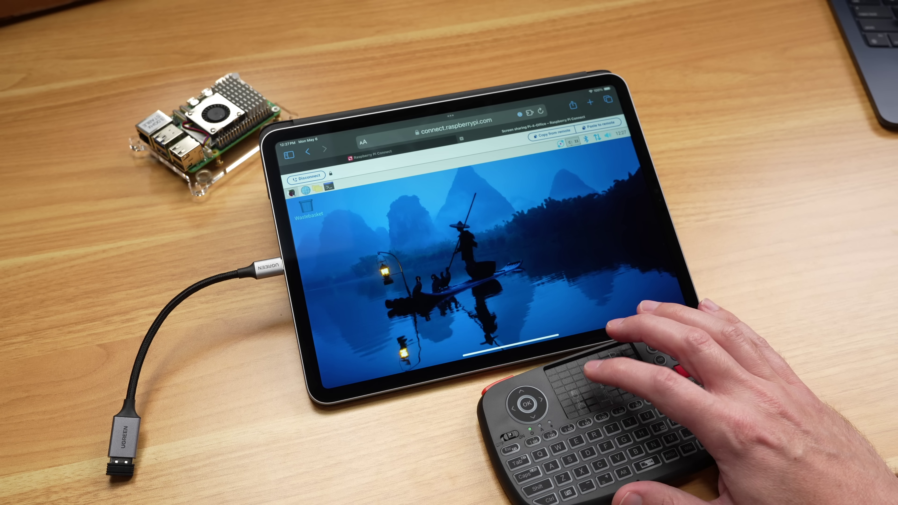
left_click(291, 192)
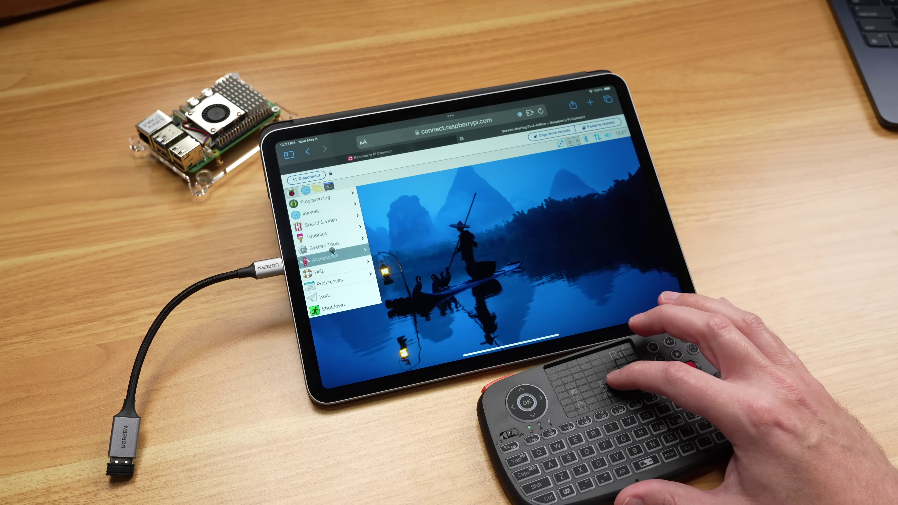
left_click(389, 235)
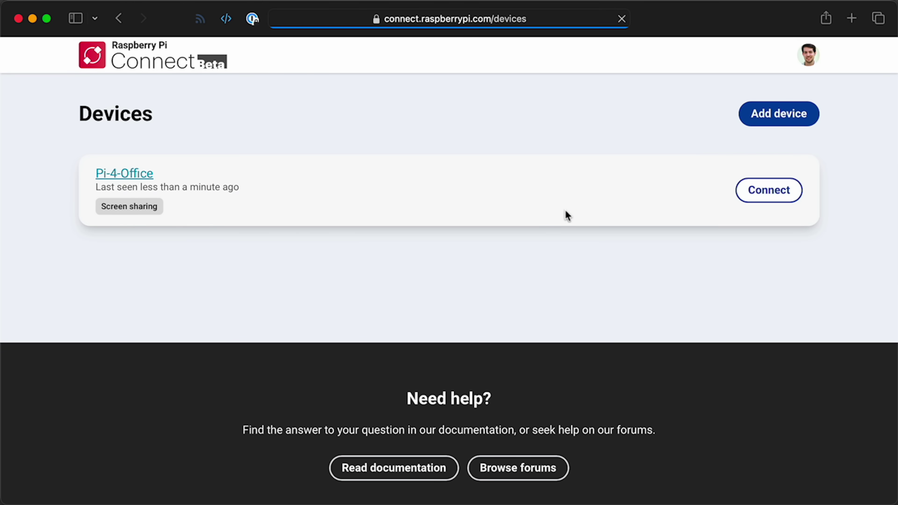
- Connect to Pi-4-Office from the Devices page and wait for its remote desktop to load
left_click(767, 191)
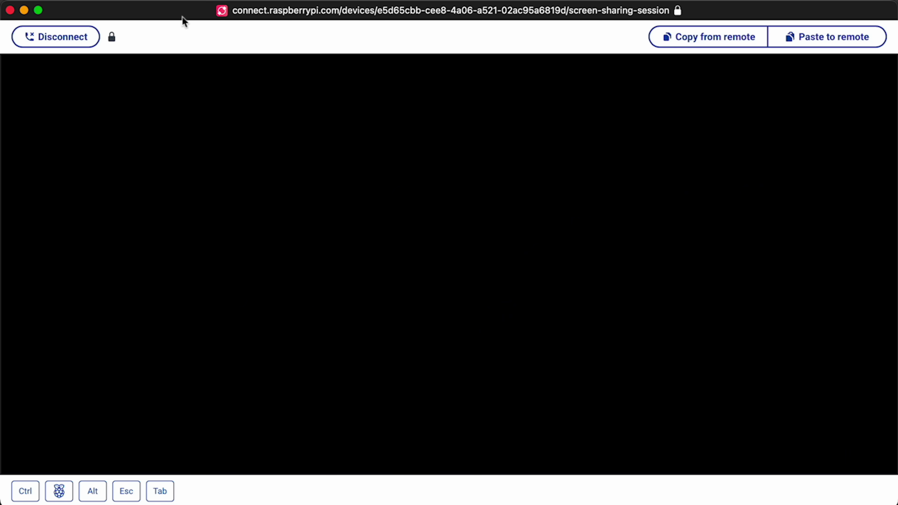
mouse_move(112, 37)
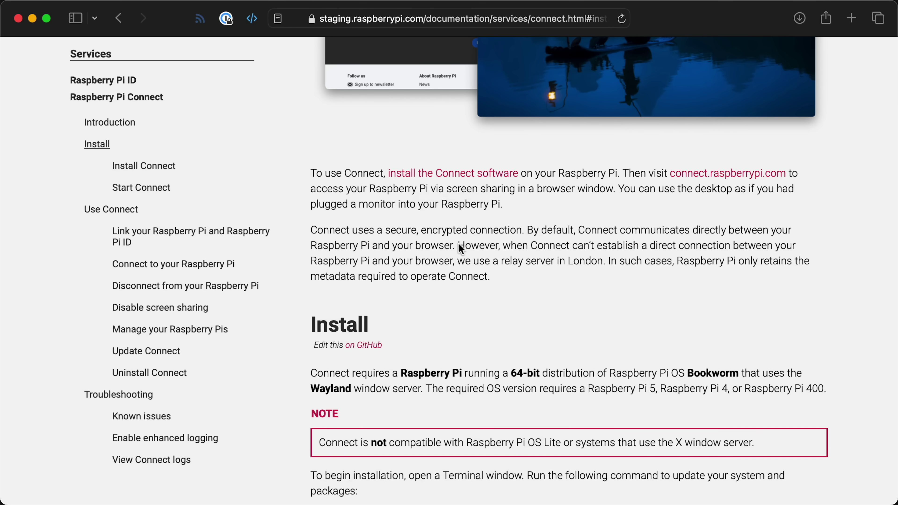
- Highlight the documentation paragraph explaining the fallback to the London relay server
left_click_drag(458, 260, 491, 260)
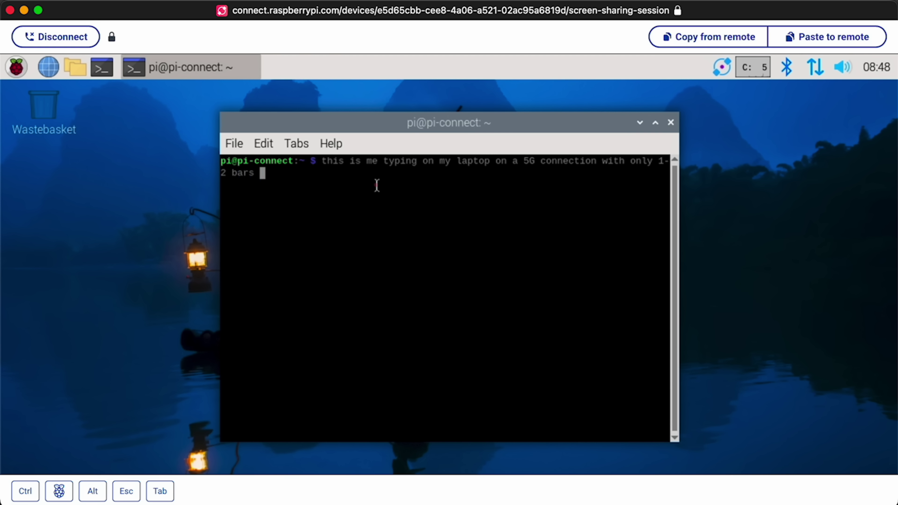
- Finish the 5G terminal typing test with 'still not too bad.', then close the terminal
type("al strength.")
key("ctrl+c")
type("still not too bad.")
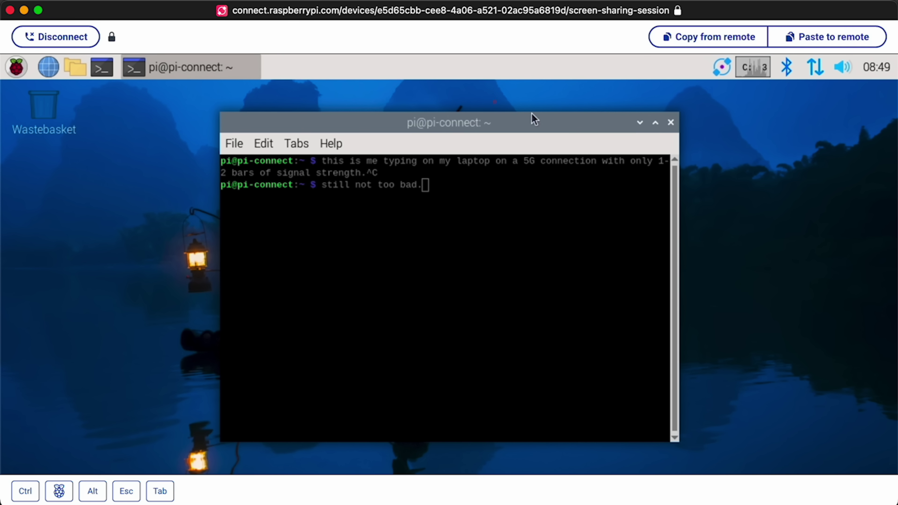
left_click_drag(535, 119, 506, 119)
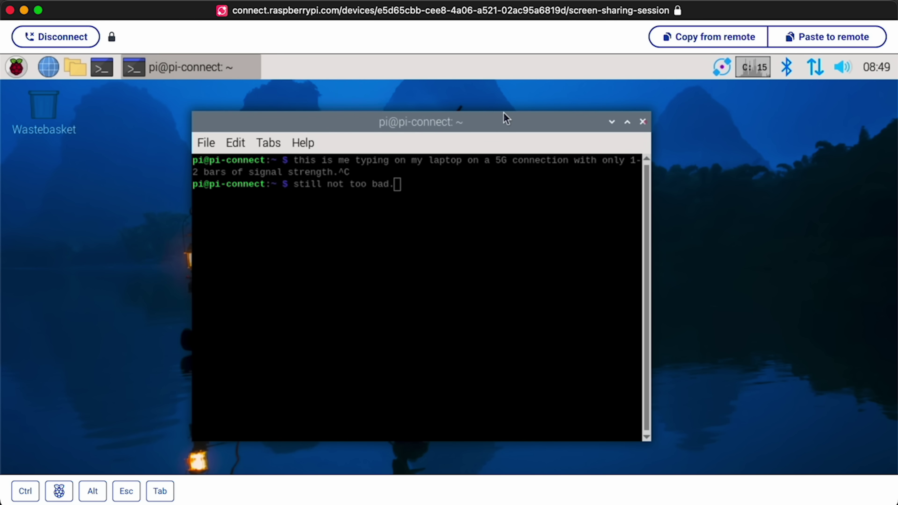
left_click(643, 122)
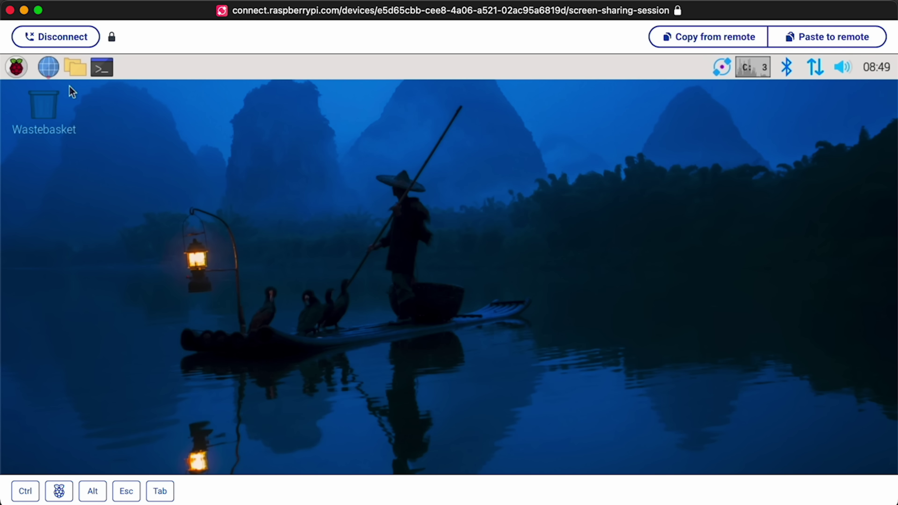
- Launch btop++ from the raspberry menu's System Tools to monitor CPU, memory and network
left_click(18, 72)
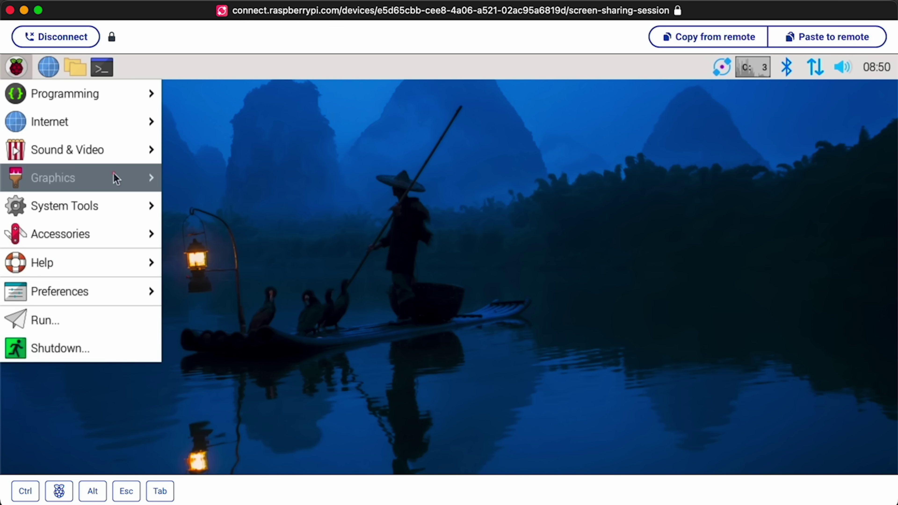
mouse_move(116, 178)
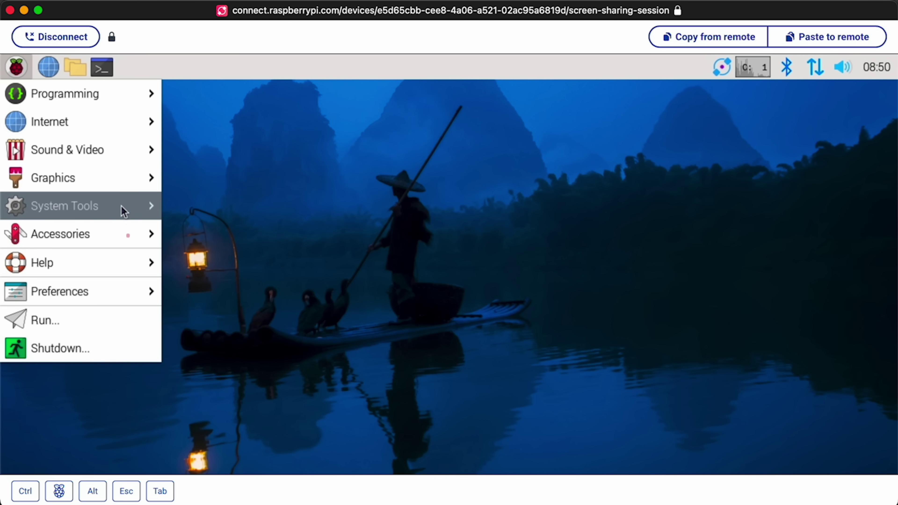
mouse_move(123, 218)
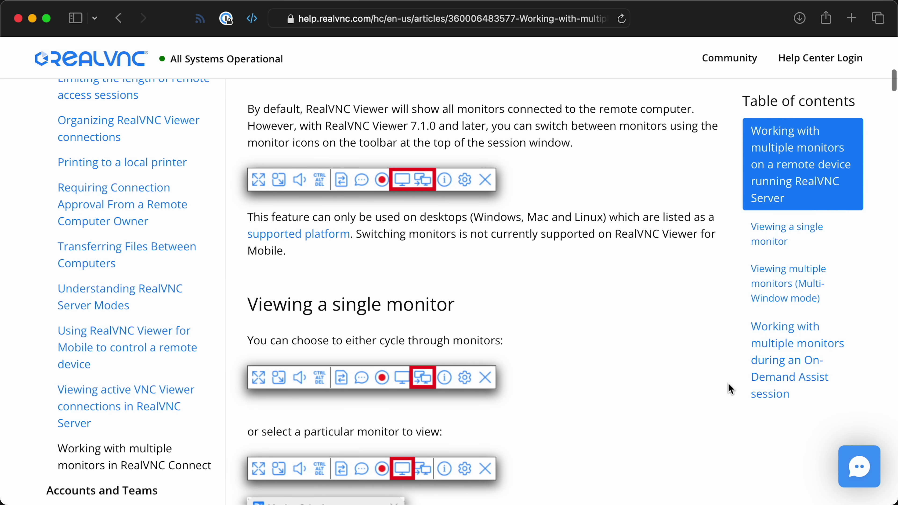
scroll(731, 389, "down", 5)
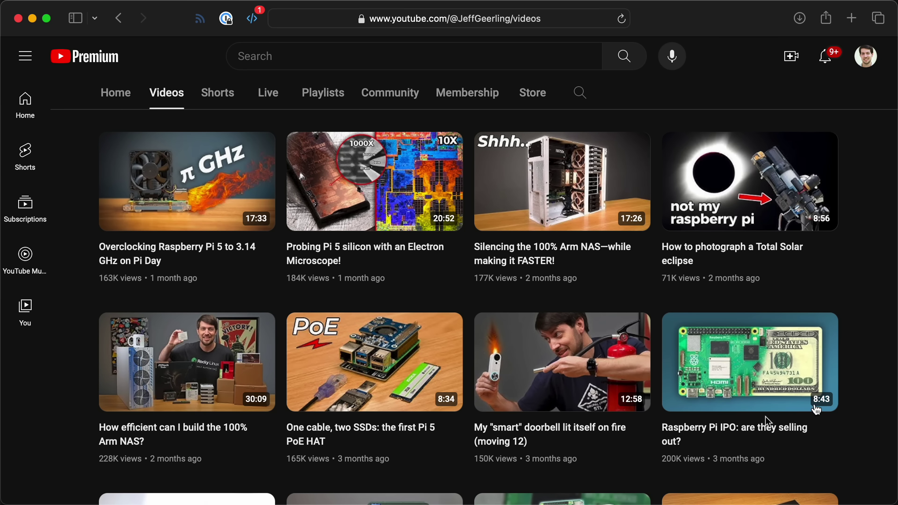
- Play 'Raspberry Pi IPO: are they selling out?' from the channel's Videos tab
left_click(689, 430)
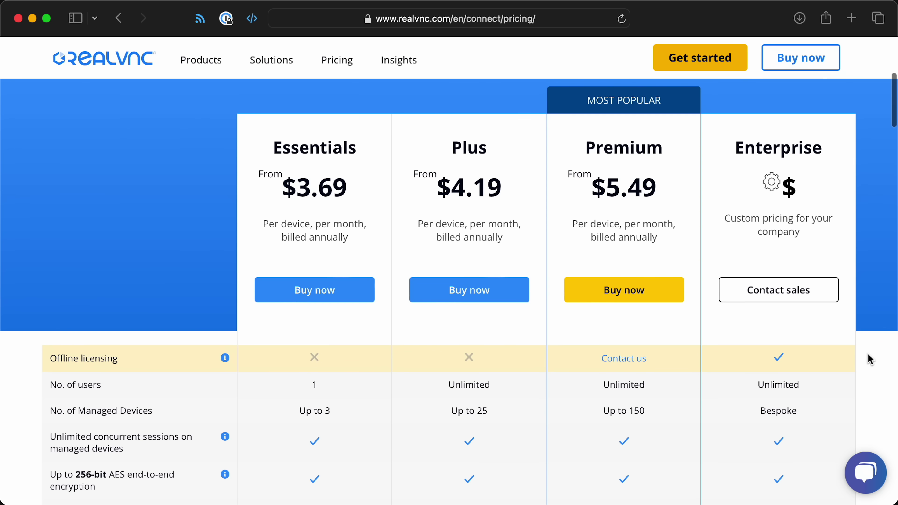
scroll(868, 354, "down", 3)
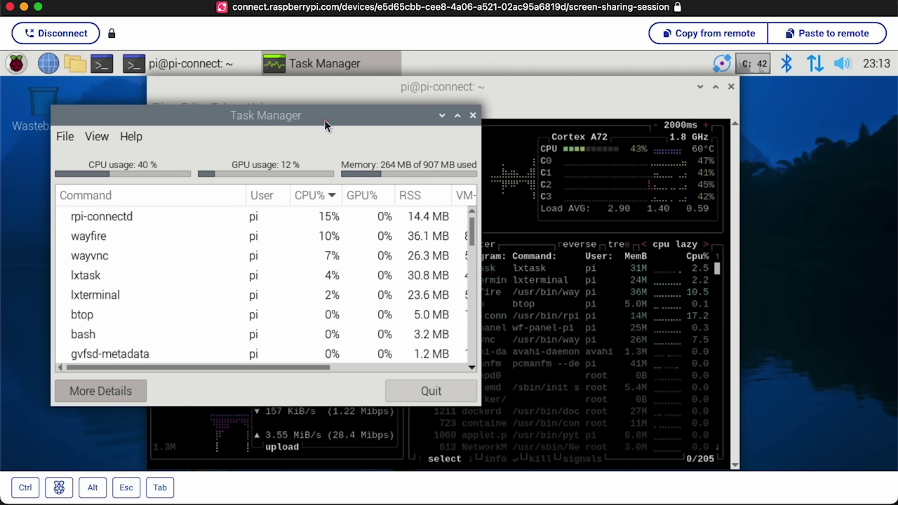
- Switch Task Manager to More Details, showing CPU%, GPU%, VM-Size and PPID columns
left_click(110, 392)
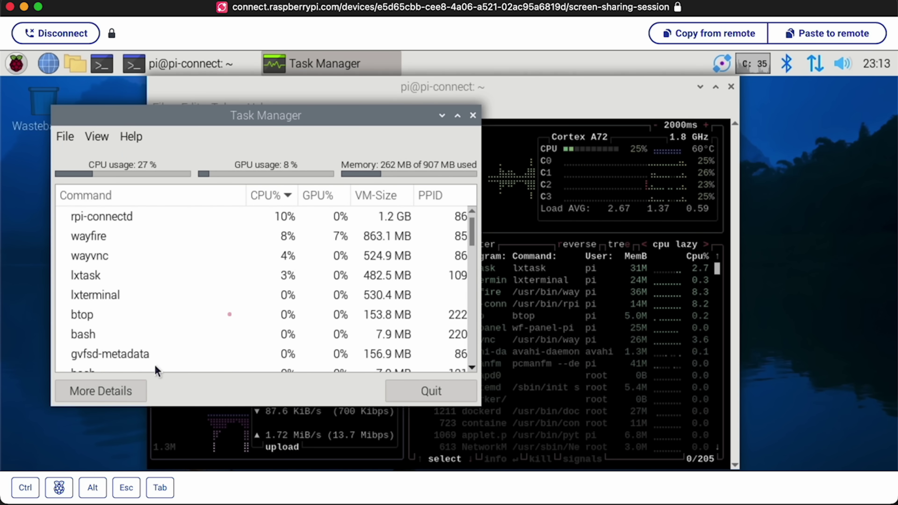